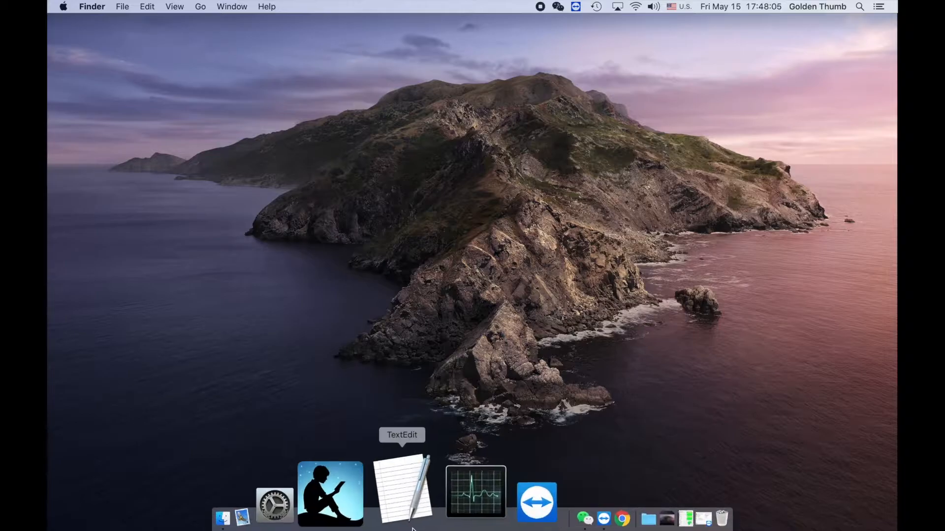
# Step: Open Google Chrome and search the web for "eclipse for mac"
pyautogui.click(507, 490)
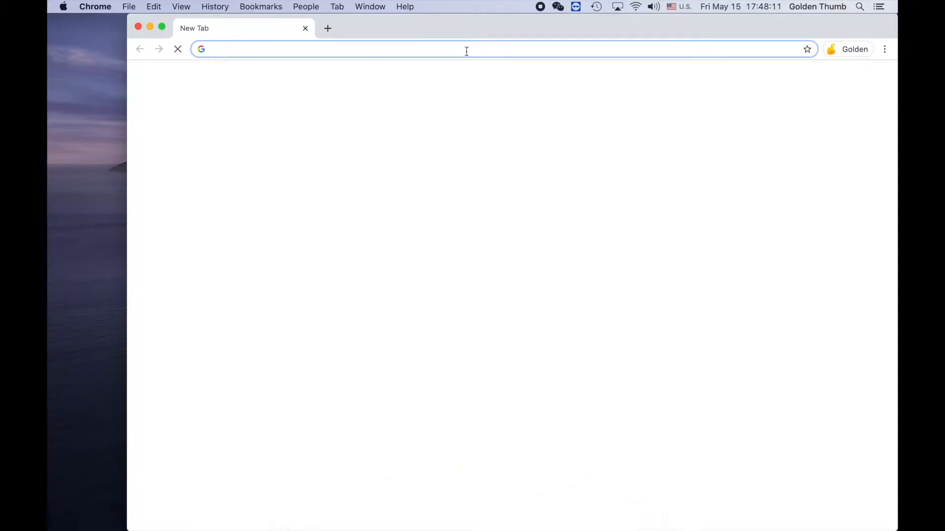
pyautogui.write('ec')
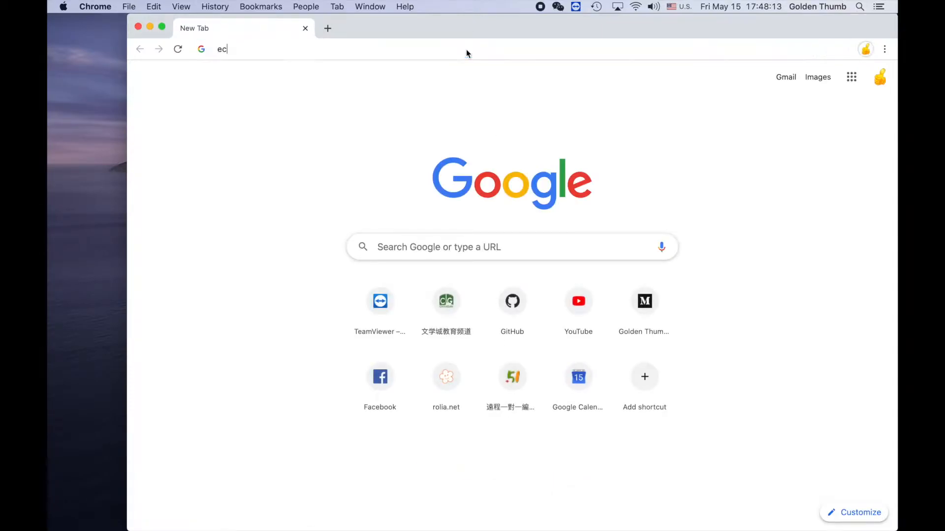
pyautogui.write('lipse f')
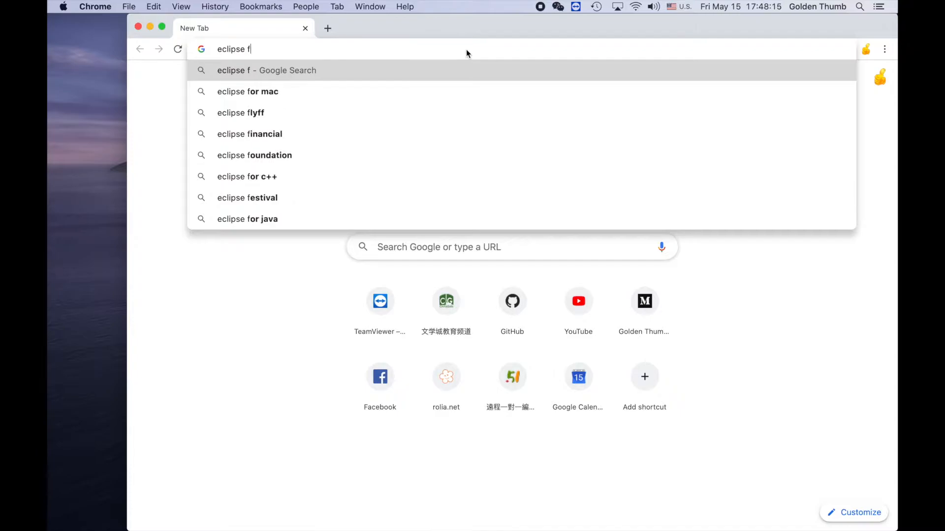
pyautogui.write('or mac')
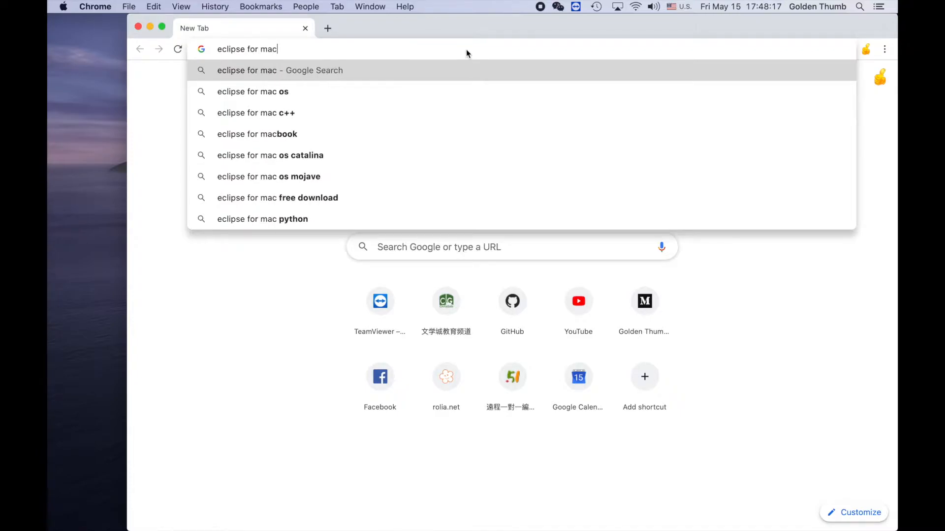
pyautogui.press('Return')
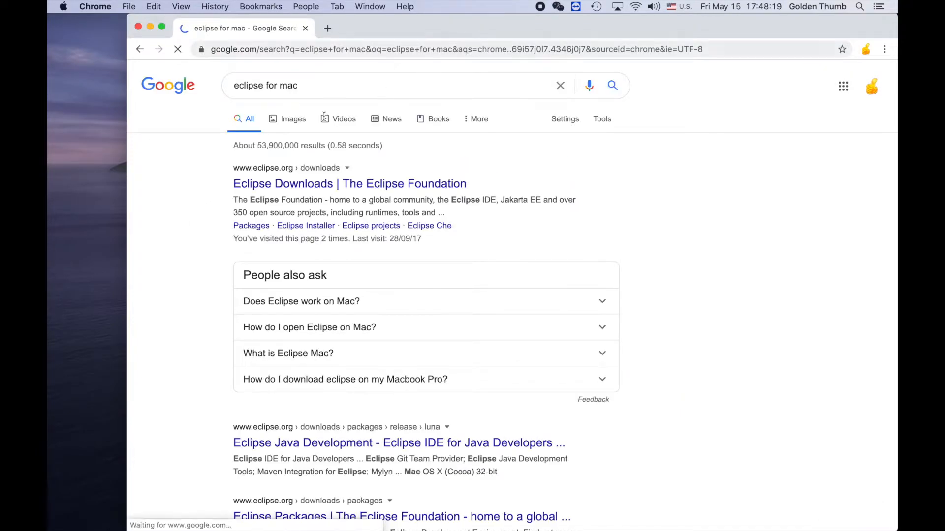
# Step: Download the 64-bit Eclipse IDE 2020-03 installer, eclipse-inst-mac64.dmg, from the Eclipse Foundation downloads page
pyautogui.click(256, 188)
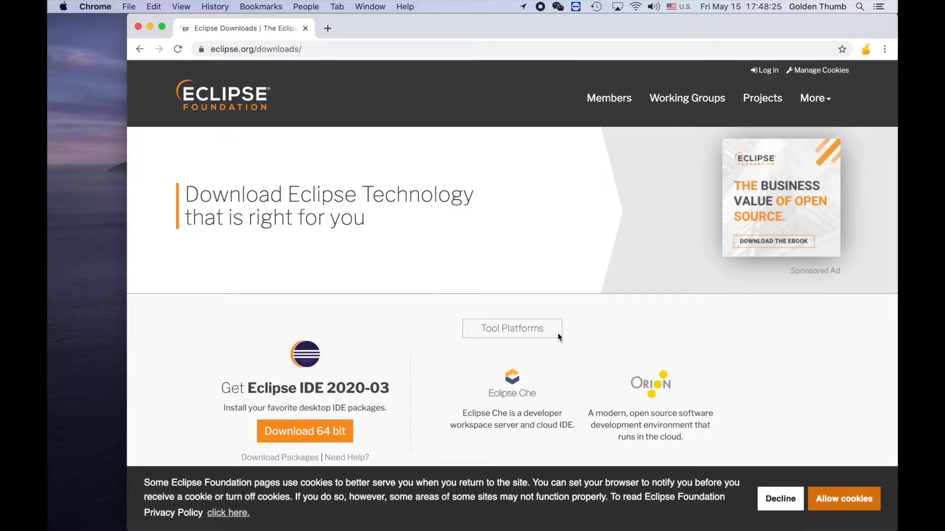
pyautogui.click(328, 436)
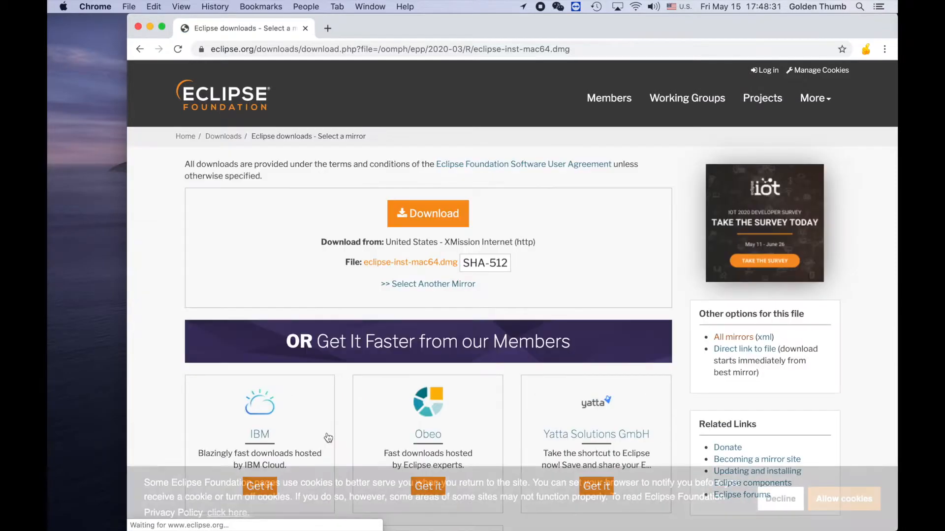
pyautogui.click(435, 215)
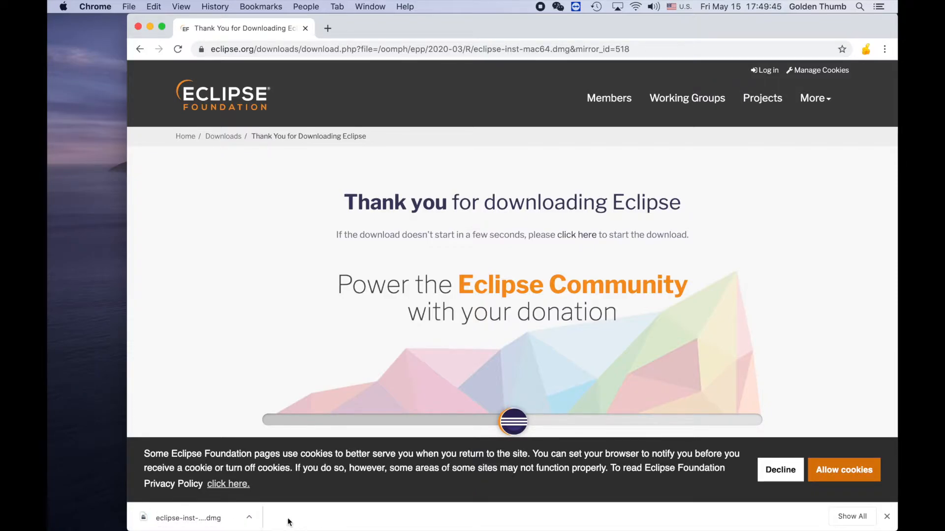
# Step: Reveal the downloaded eclipse-inst-mac64.dmg in Finder, open the disk image and minimize the Chrome window
pyautogui.click(249, 518)
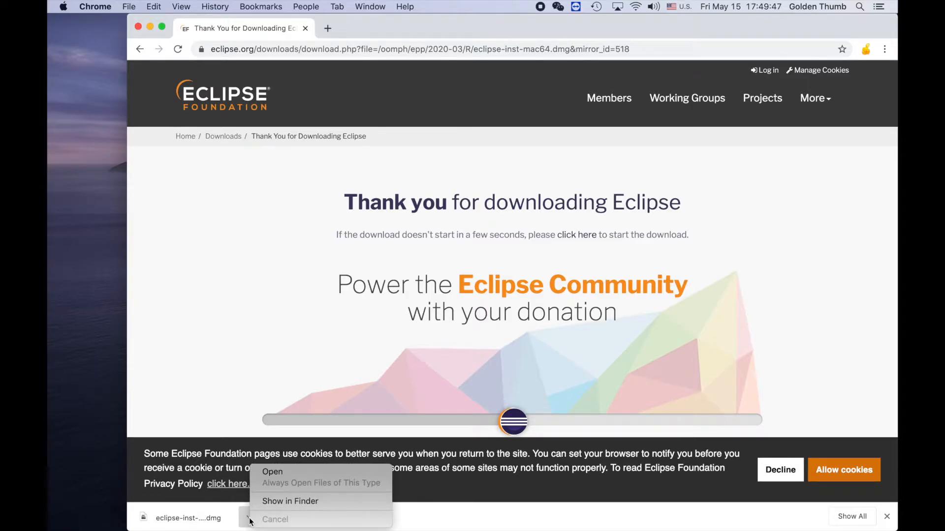
pyautogui.click(301, 501)
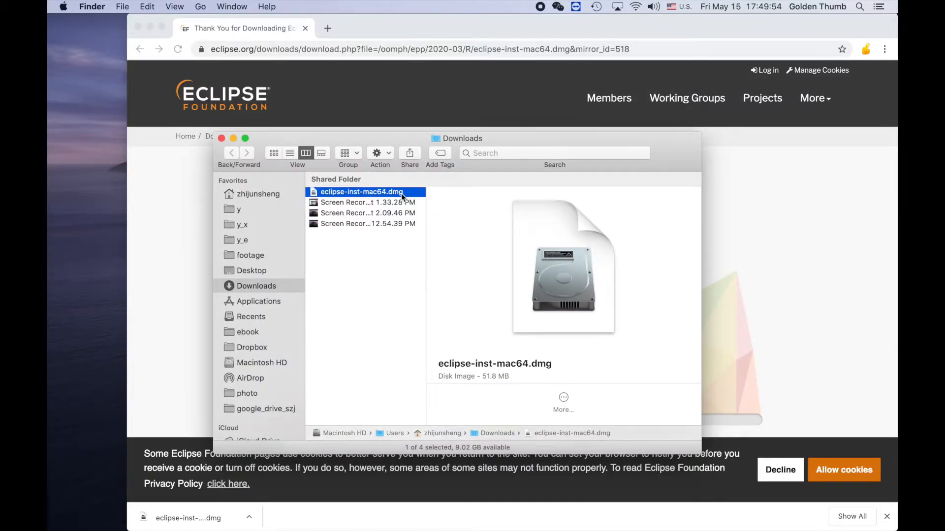
pyautogui.doubleClick(401, 193)
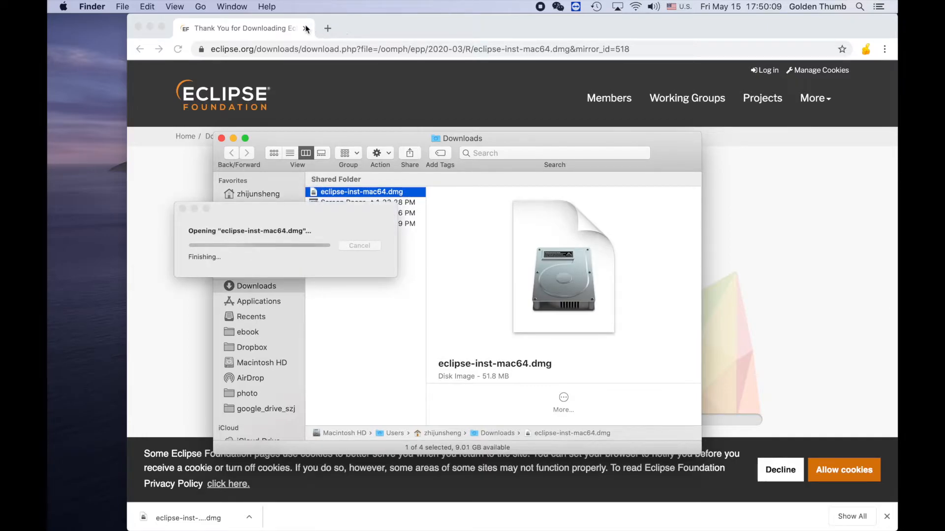
pyautogui.click(295, 30)
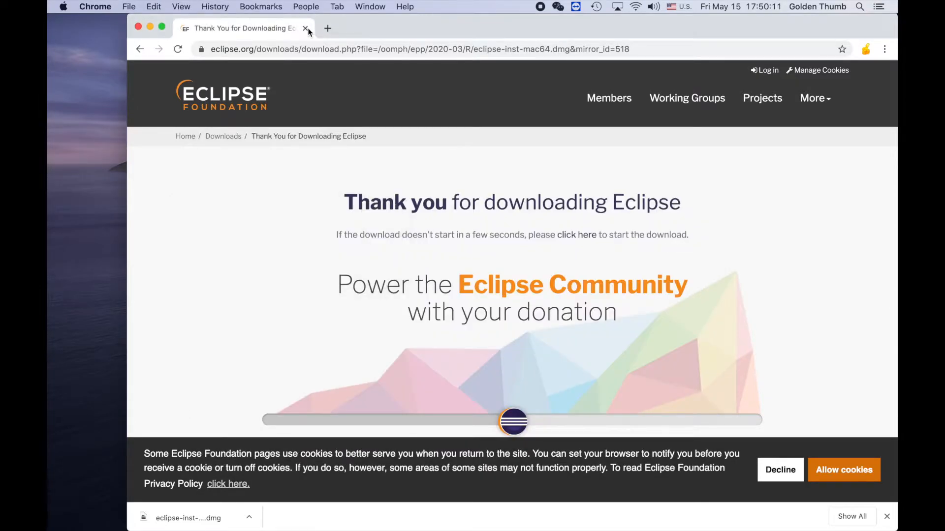
pyautogui.press('super+m')
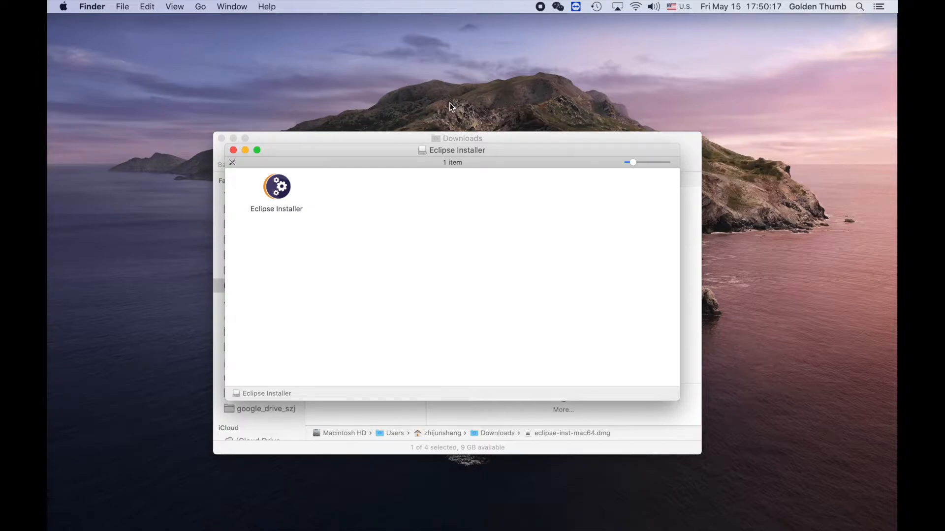
# Step: Launch Eclipse Installer from the mounted disk image and approve opening the downloaded app
pyautogui.click(275, 194)
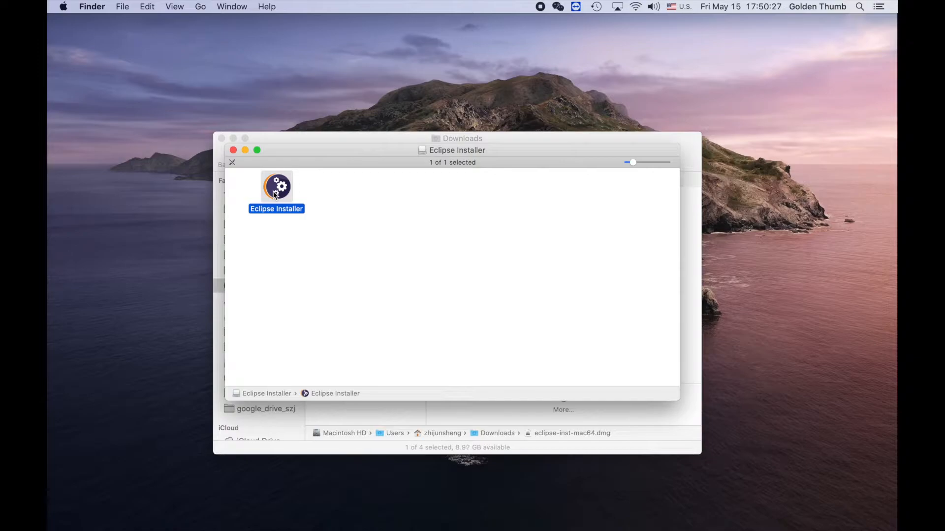
pyautogui.doubleClick(276, 192)
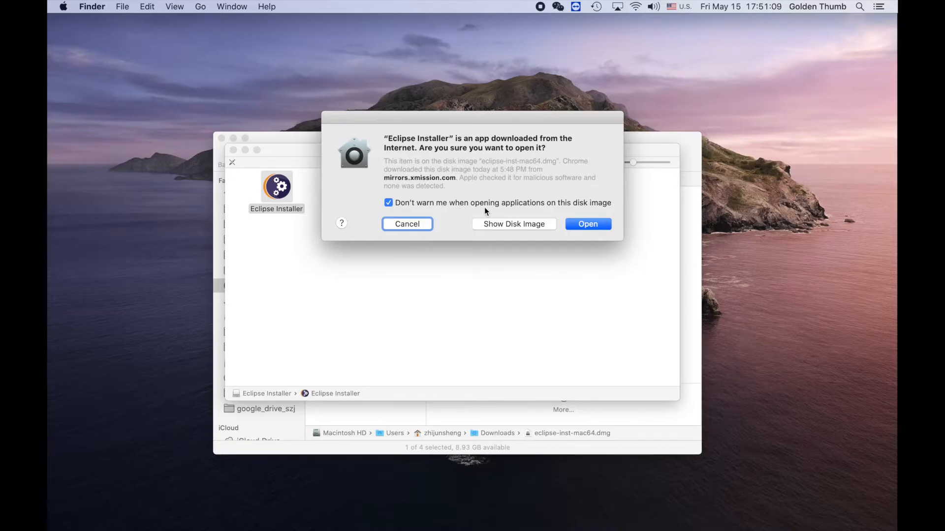
pyautogui.click(589, 225)
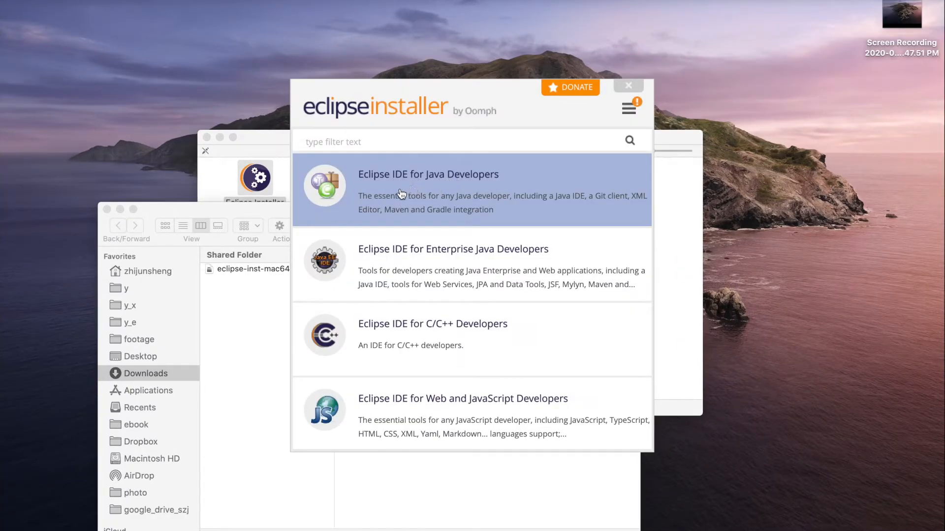
# Step: Install Eclipse IDE for Java Developers in the default folder, accepting the user agreement, and launch the IDE
pyautogui.click(442, 194)
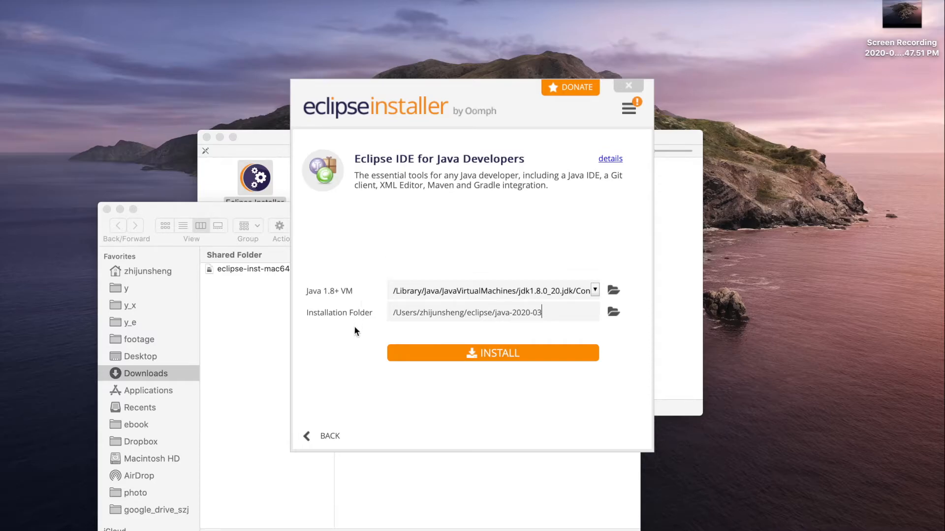
pyautogui.click(503, 350)
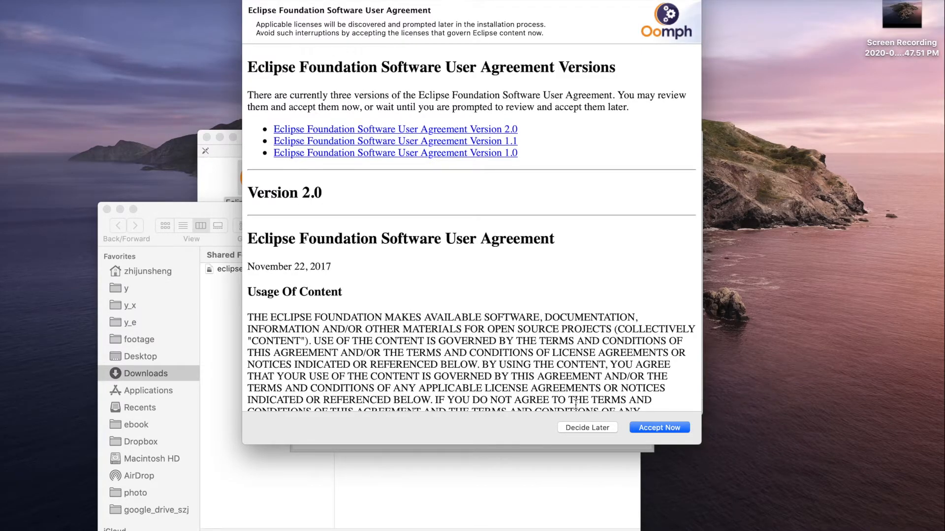
pyautogui.click(659, 428)
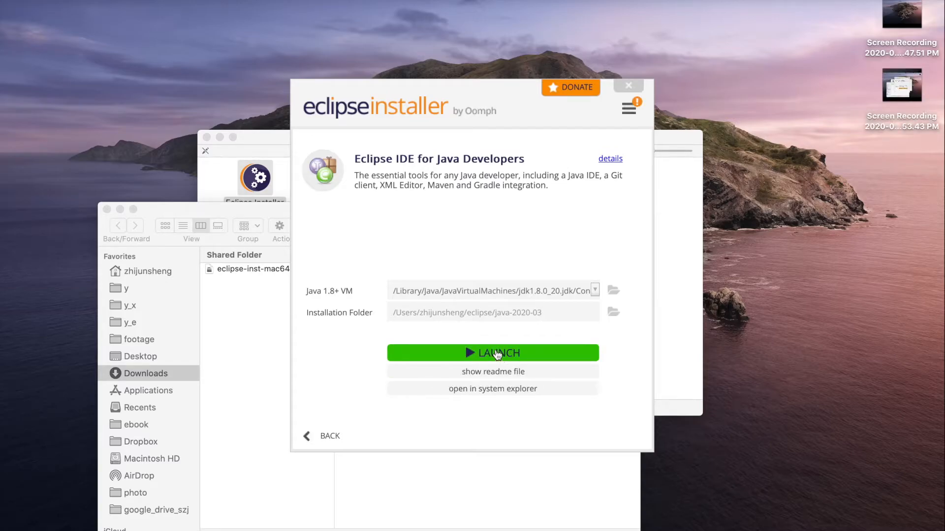
pyautogui.click(493, 355)
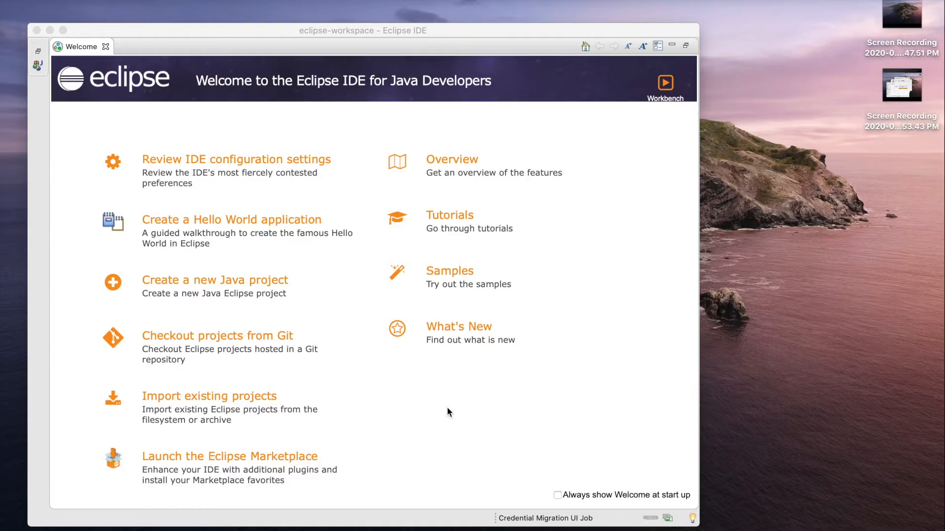
# Step: Close the Welcome page and the Task List and Outline views in the Eclipse workbench
pyautogui.click(105, 46)
pyautogui.click(105, 46)
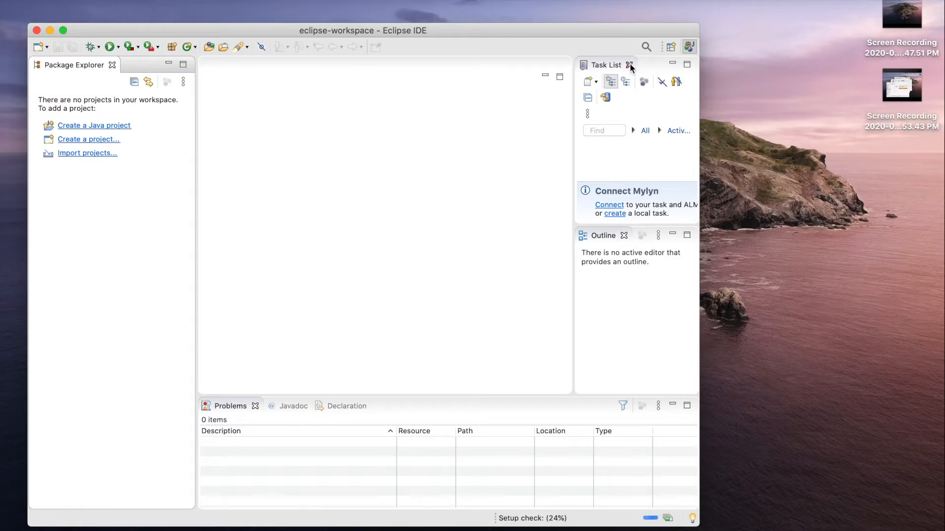
pyautogui.click(629, 65)
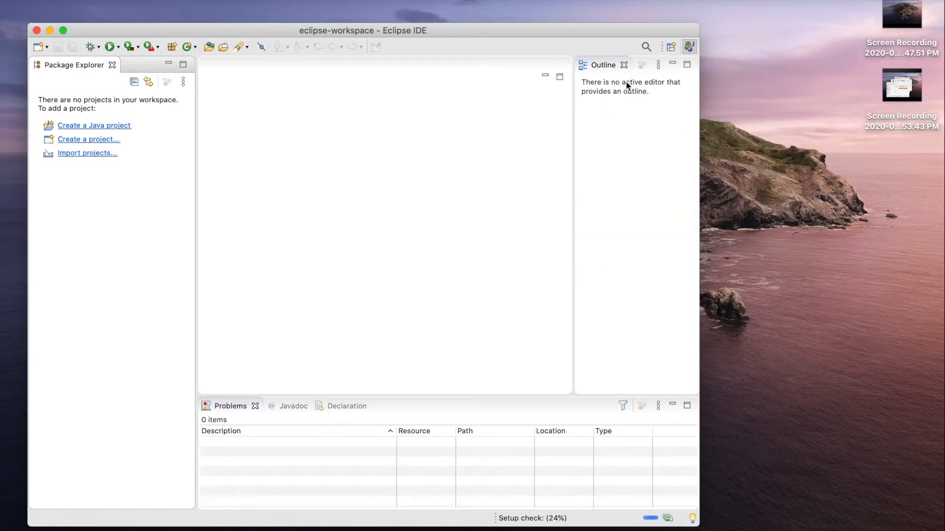
pyautogui.click(623, 65)
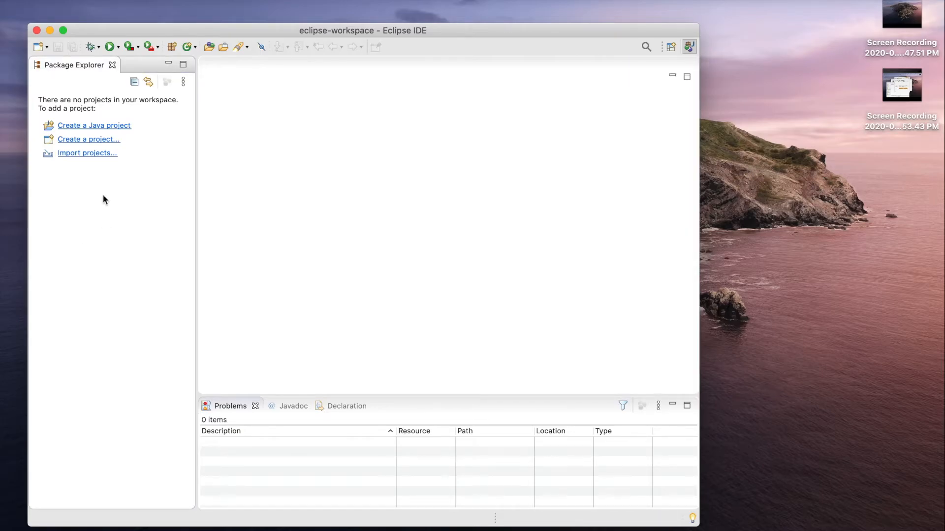
# Step: Create a Java project named HelloWorld with the default location, JavaSE-1.8 environment and default build settings
pyautogui.click(110, 127)
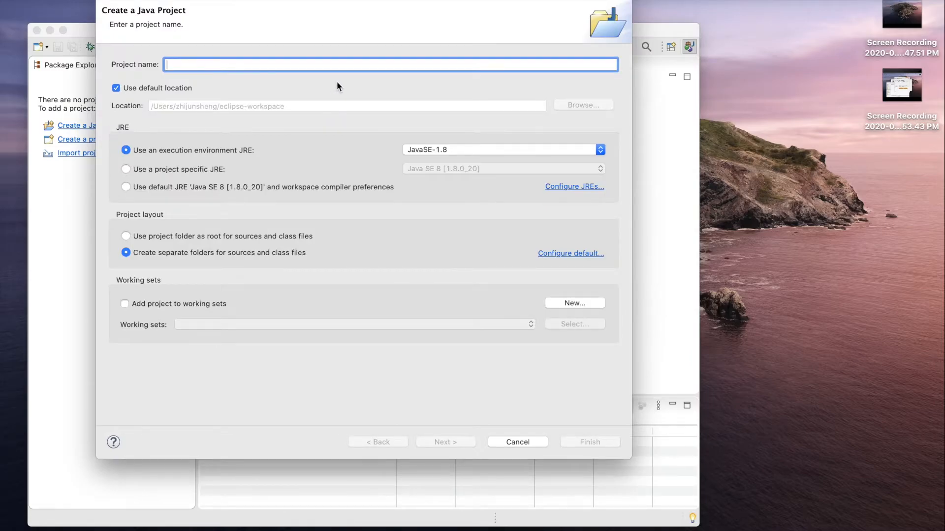
pyautogui.write('H')
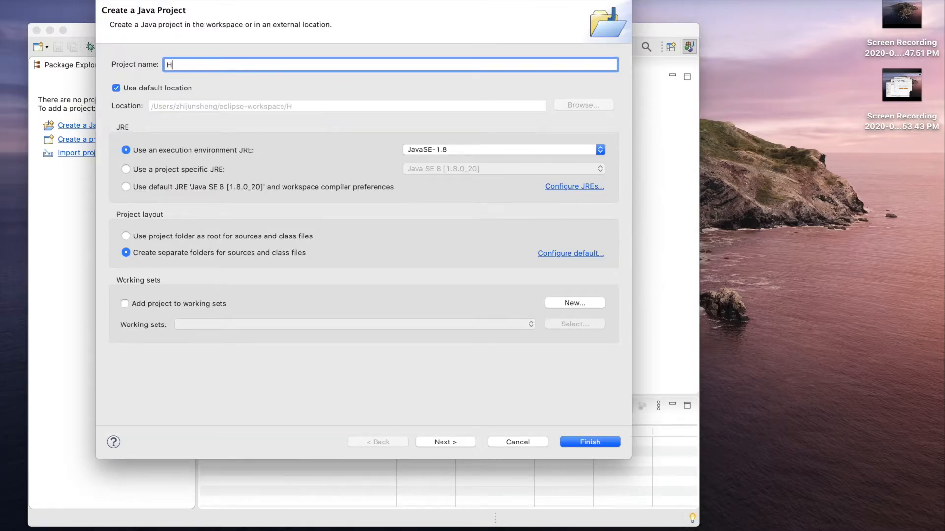
pyautogui.write('elloWorld')
pyautogui.click(454, 440)
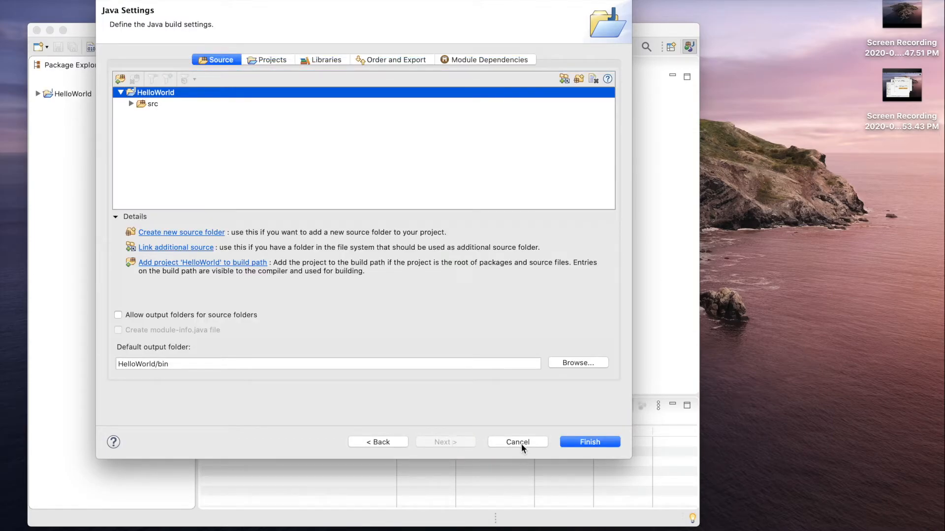
pyautogui.click(575, 444)
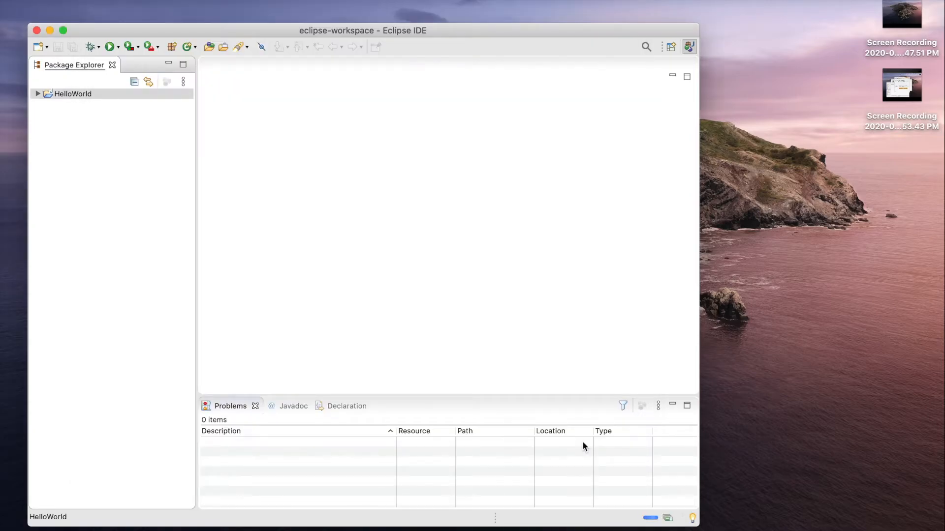
# Step: Start a new Java package in HelloWorld's src folder and enter com.goldenthumb. as the beginning of its name
pyautogui.click(37, 93)
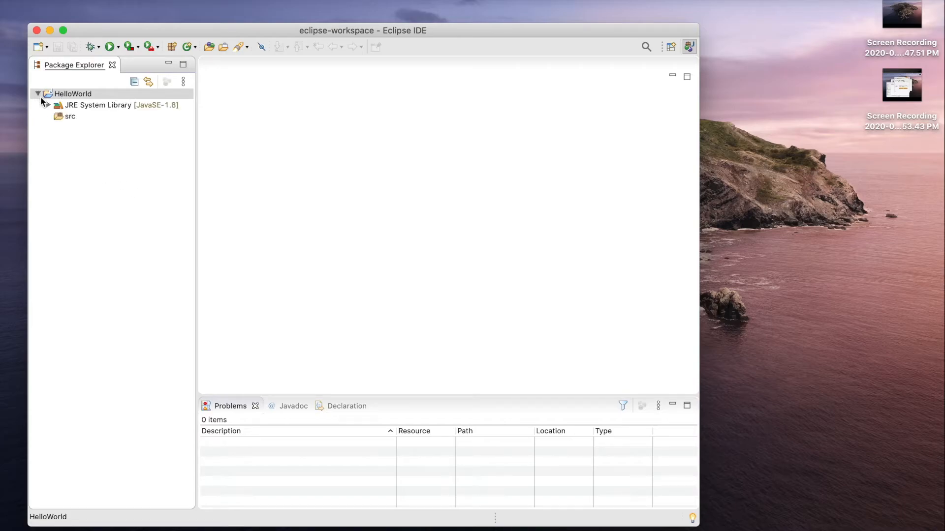
pyautogui.click(66, 115)
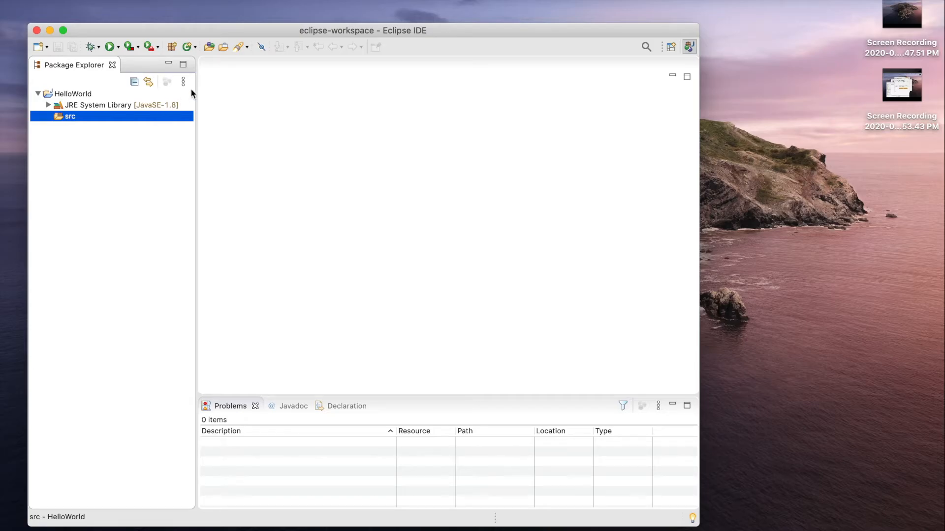
pyautogui.click(173, 45)
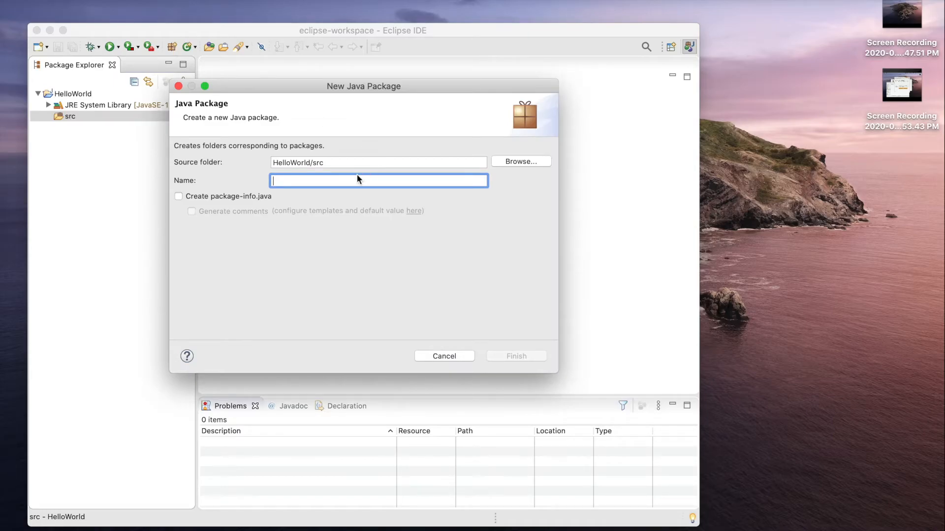
pyautogui.write('com')
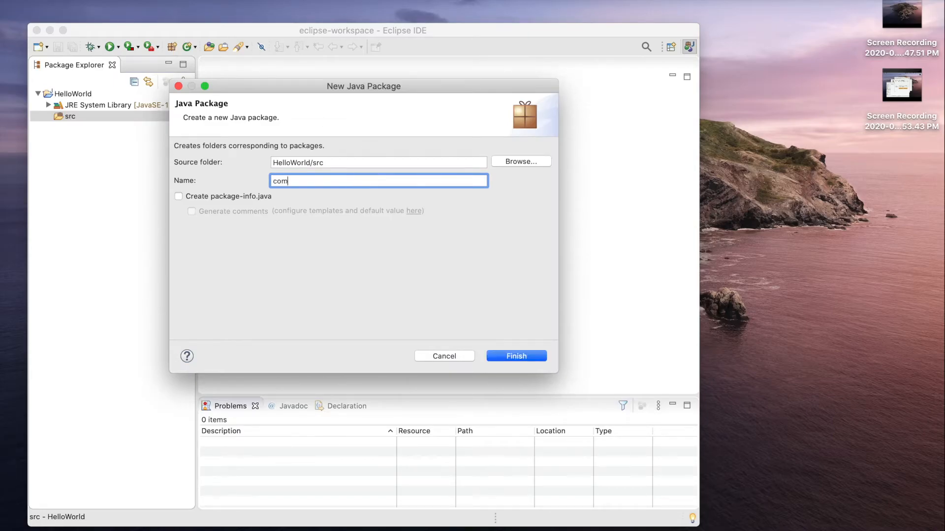
pyautogui.write('.goldenthumb.')
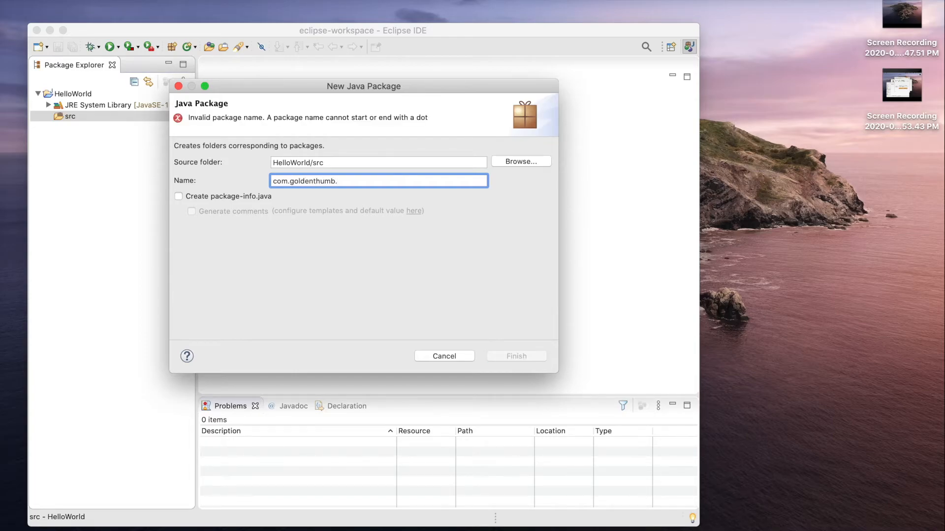
pyautogui.write('lear')
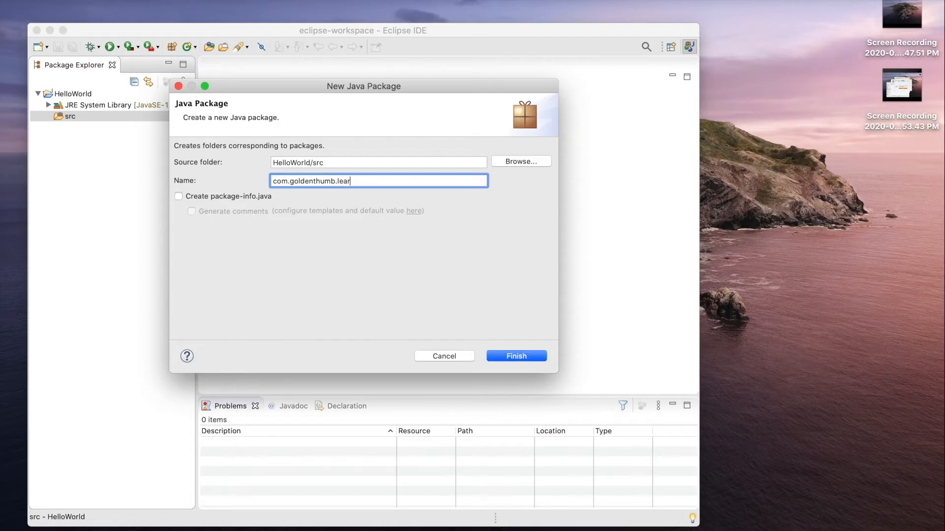
pyautogui.write('njava')
pyautogui.press('BackSpace')
pyautogui.press('BackSpace')
pyautogui.press('BackSpace')
pyautogui.press('BackSpace')
pyautogui.press('BackSpace')
pyautogui.press('BackSpace')
pyautogui.press('BackSpace')
pyautogui.press('BackSpace')
pyautogui.press('BackSpace')
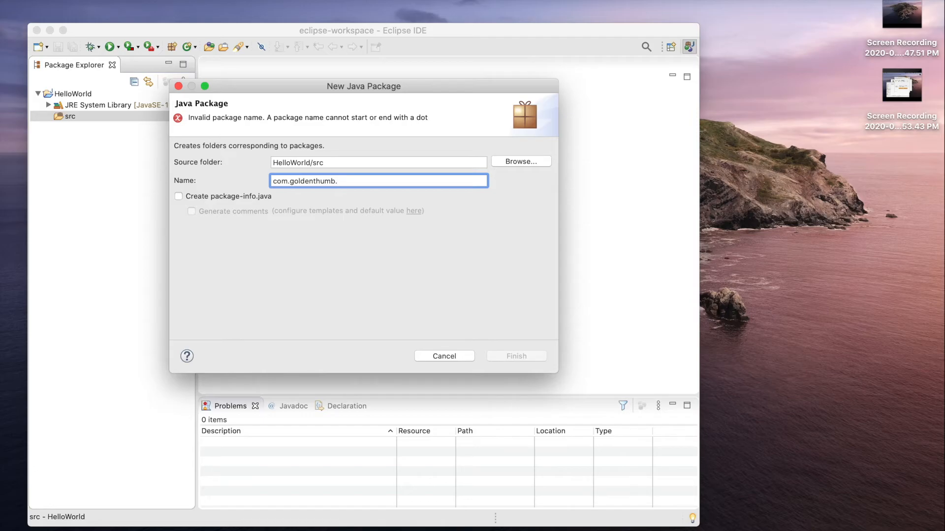
# Step: Complete the package name as com.goldenthumb.goldenladder and create the package
pyautogui.write('golden')
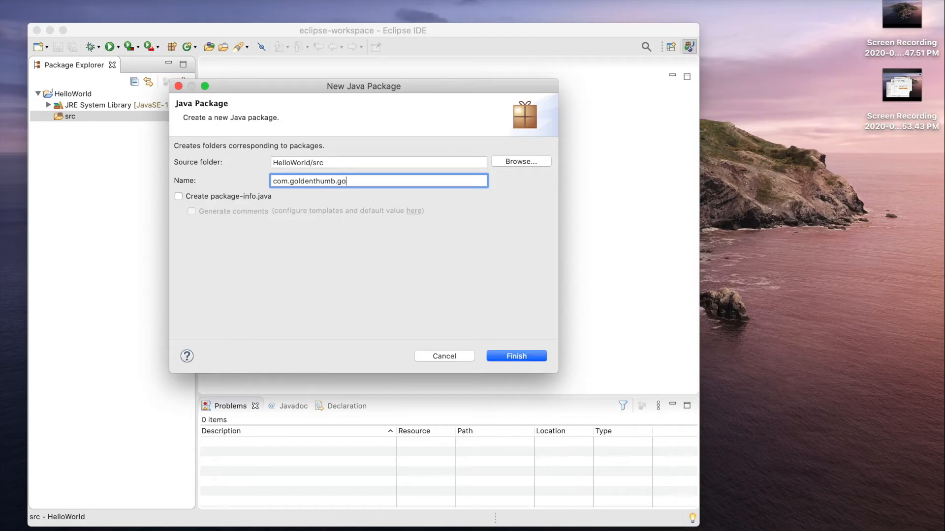
pyautogui.write('ladder')
pyautogui.click(513, 356)
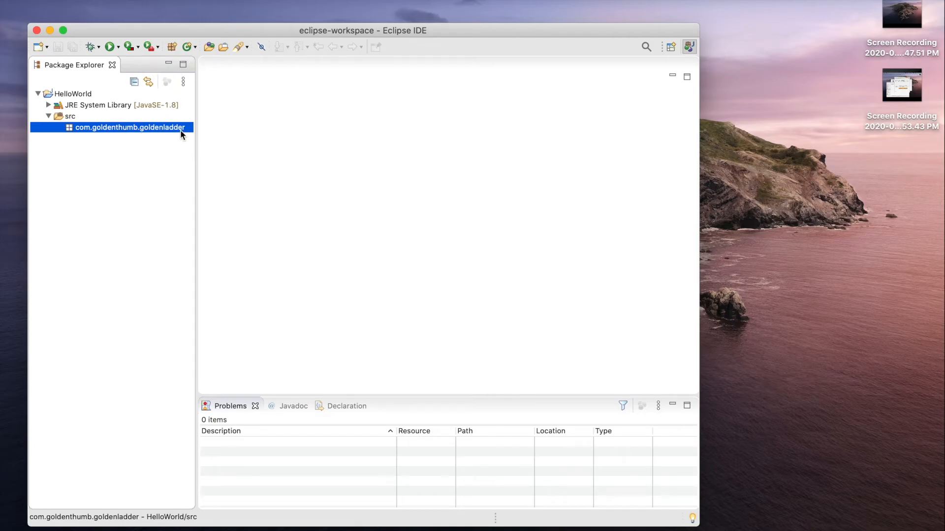
# Step: Create a public Java class named HelloWorld in the com.goldenthumb.goldenladder package, including a public static void main method stub
pyautogui.click(188, 47)
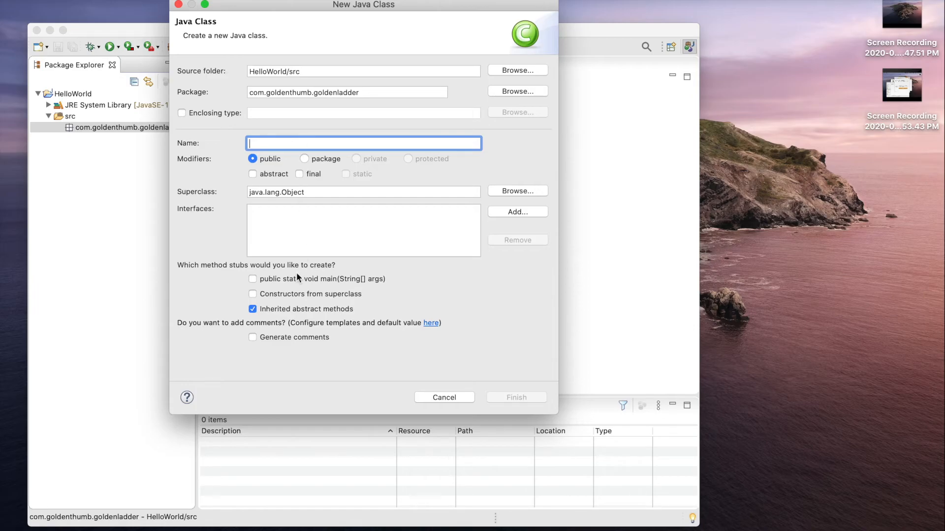
pyautogui.click(252, 279)
pyautogui.write('HelloW')
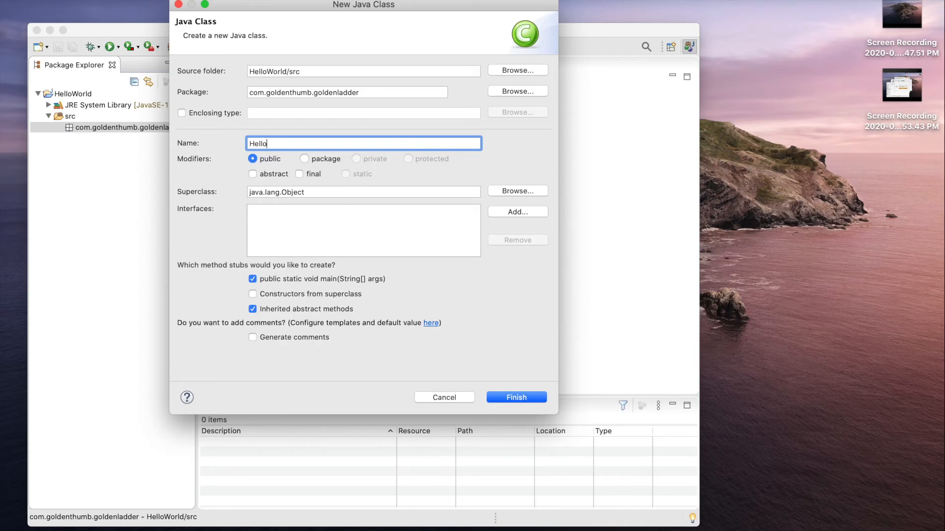
pyautogui.write('orld')
pyautogui.click(507, 398)
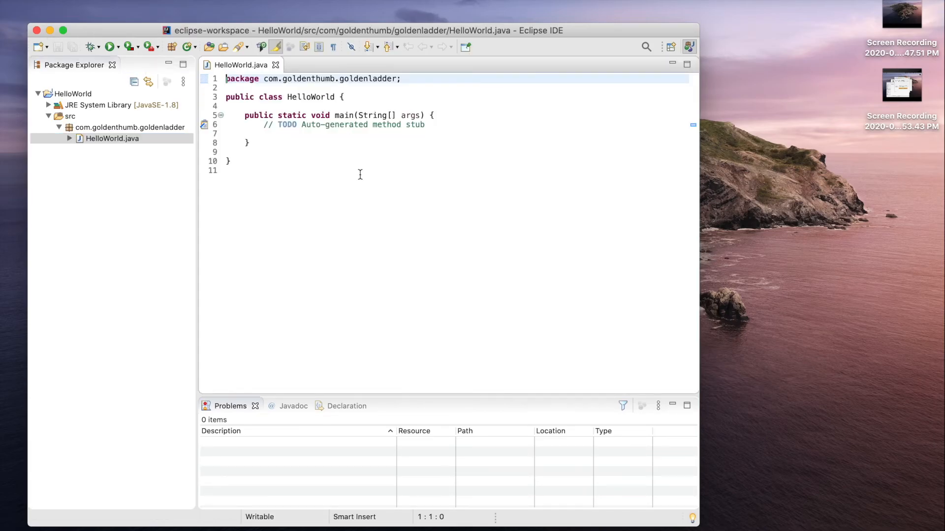
# Step: Add the statement System.out.println("Hello, World!"); on the empty line inside the main method
pyautogui.click(304, 130)
pyautogui.click(304, 141)
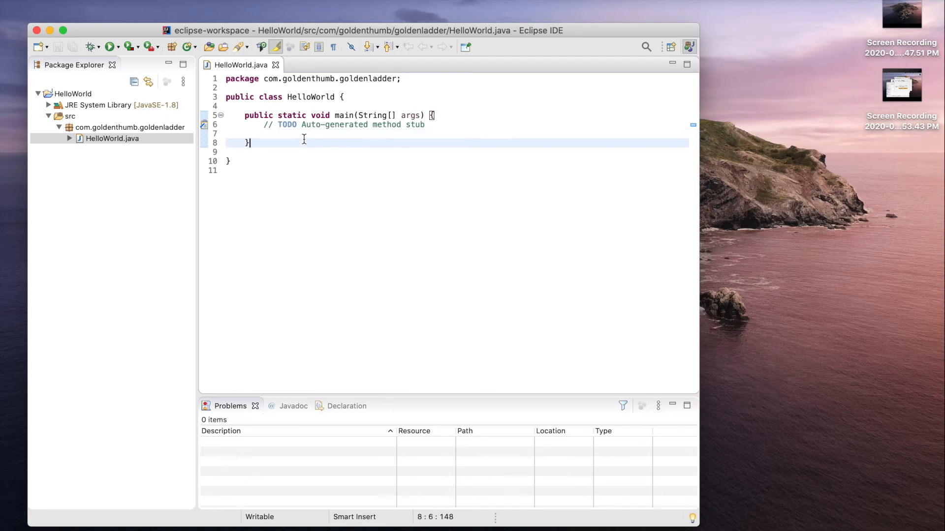
pyautogui.click(304, 133)
pyautogui.press('Tab')
pyautogui.press('Tab')
pyautogui.write('syso')
pyautogui.hotkey('ctrl', 'space')
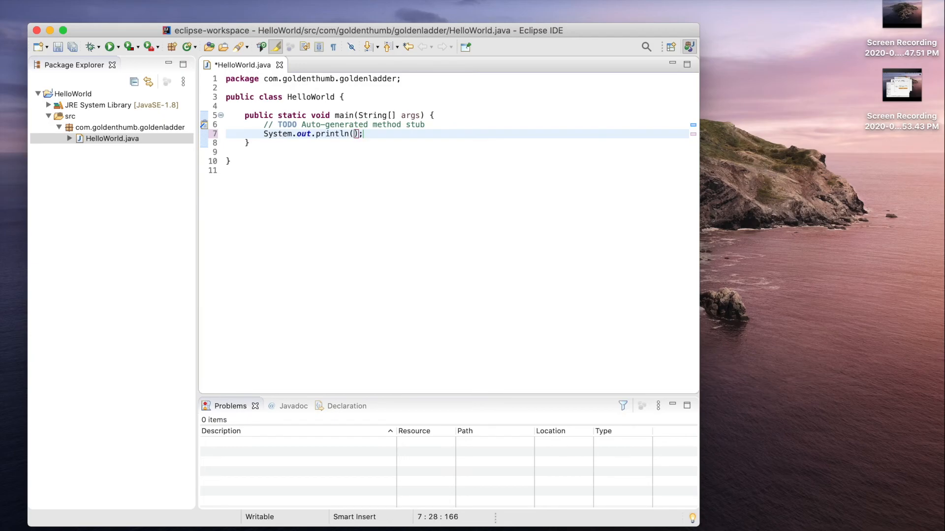
pyautogui.write('"Hello, World!')
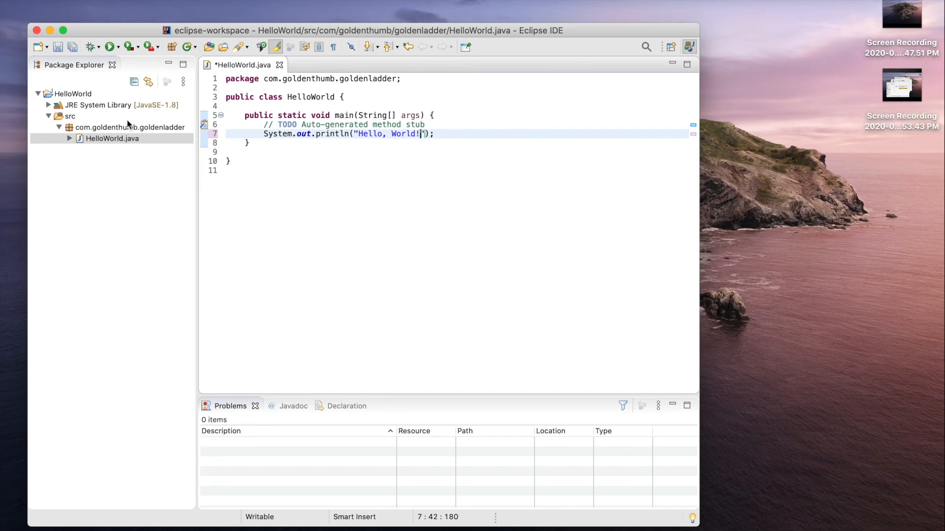
# Step: Run the HelloWorld program, saving HelloWorld.java before launch, and select its output text in the console
pyautogui.click(110, 47)
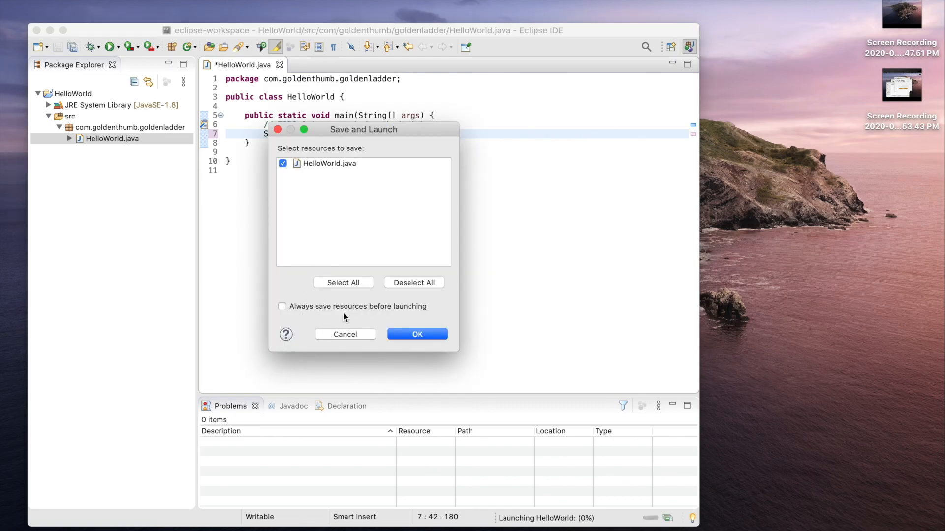
pyautogui.click(409, 334)
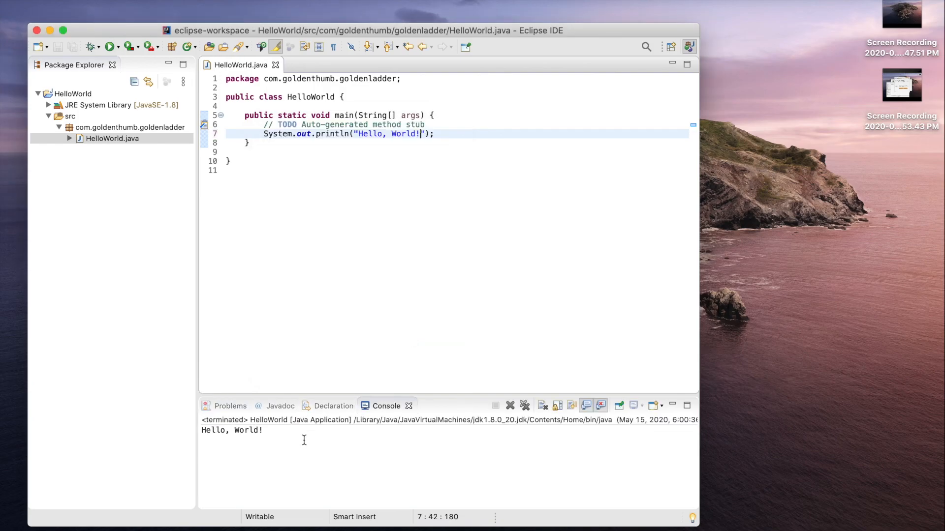
pyautogui.moveTo(278, 434); pyautogui.dragTo(196, 415)
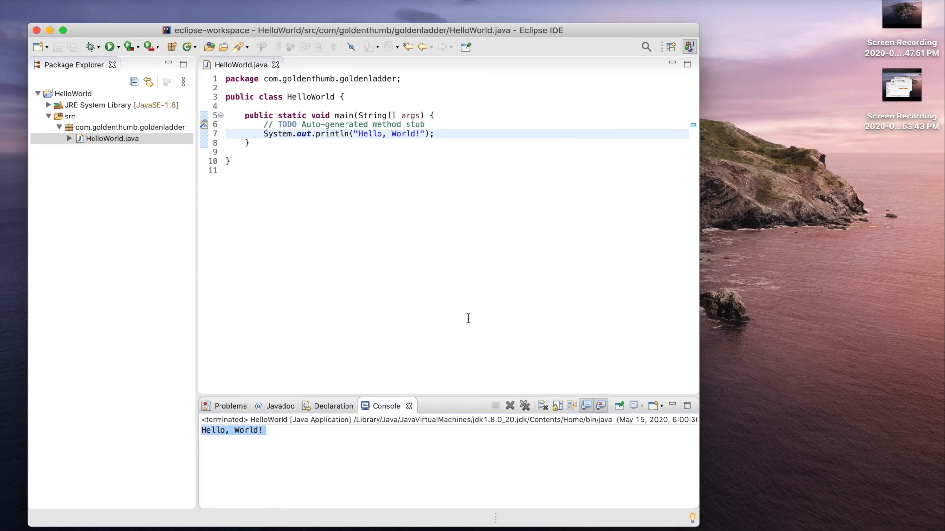